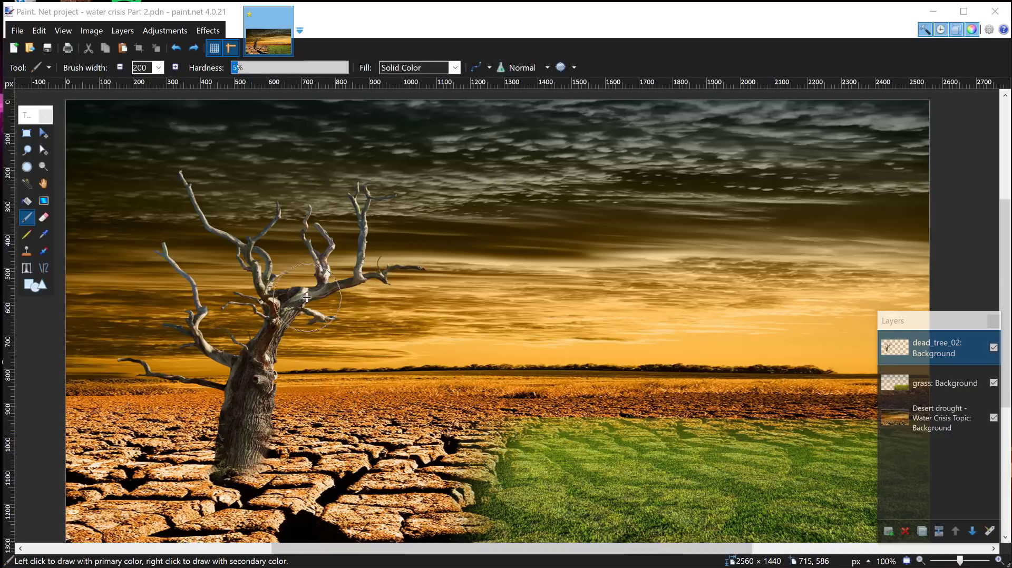
pyautogui.click(25, 183)
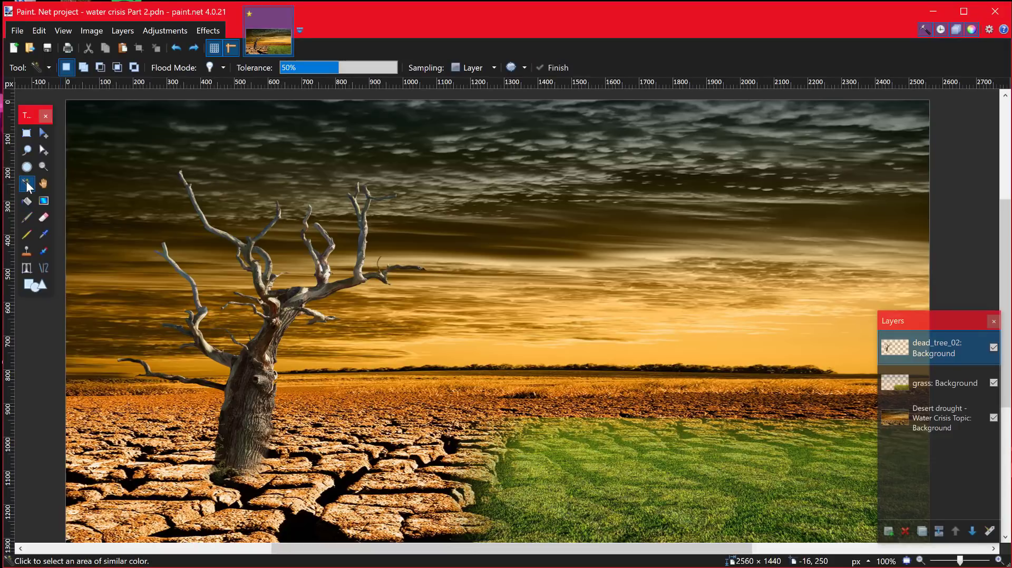
pyautogui.press('s')
pyautogui.press('s')
pyautogui.press('s')
pyautogui.press('s')
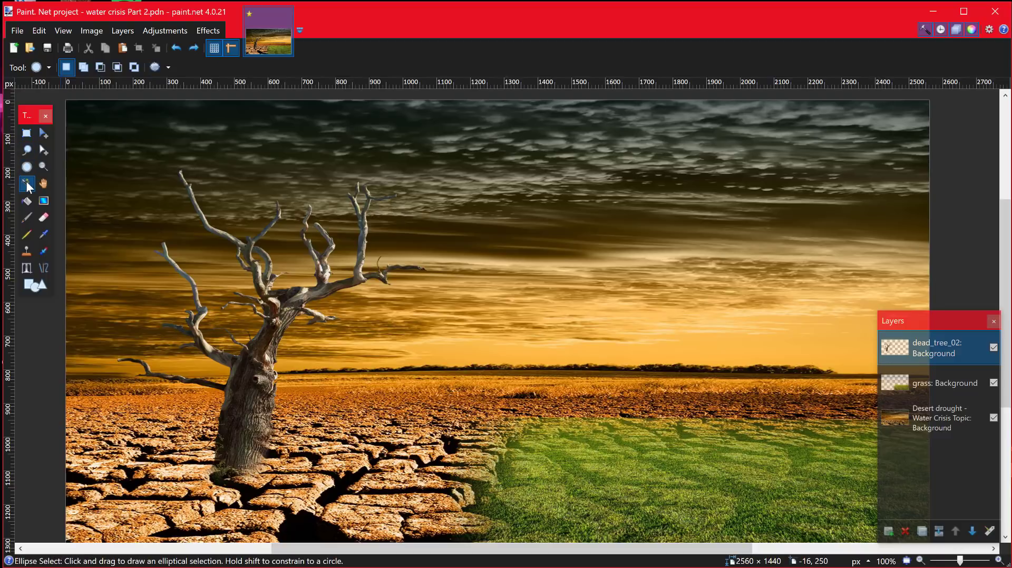
pyautogui.click(27, 182)
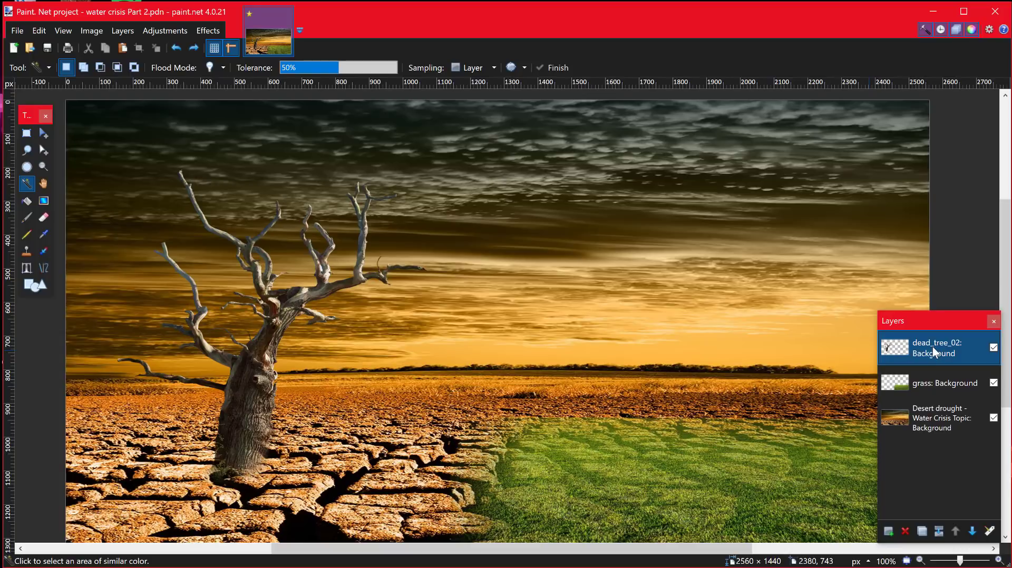
pyautogui.click(936, 390)
pyautogui.click(936, 419)
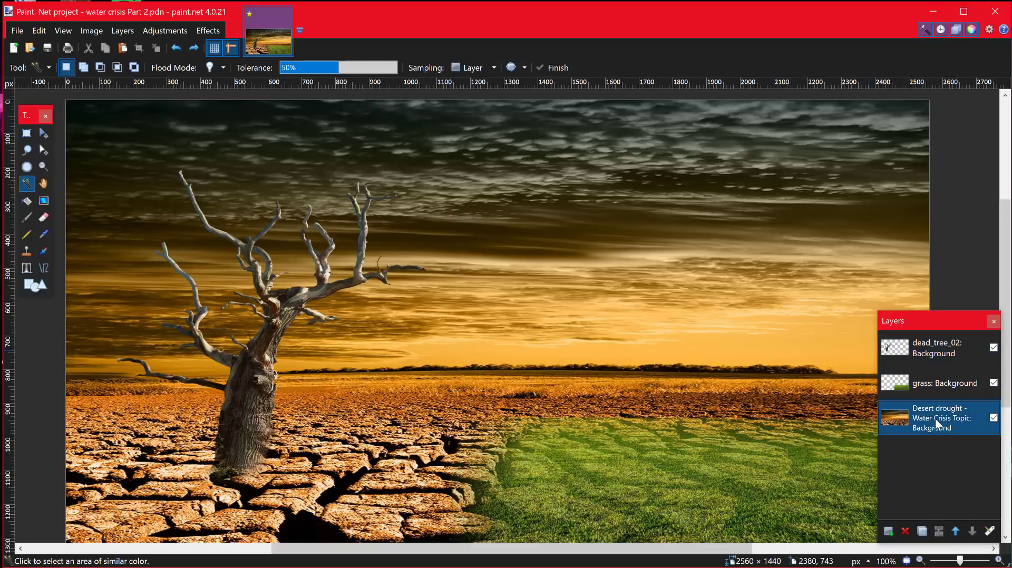
pyautogui.click(936, 349)
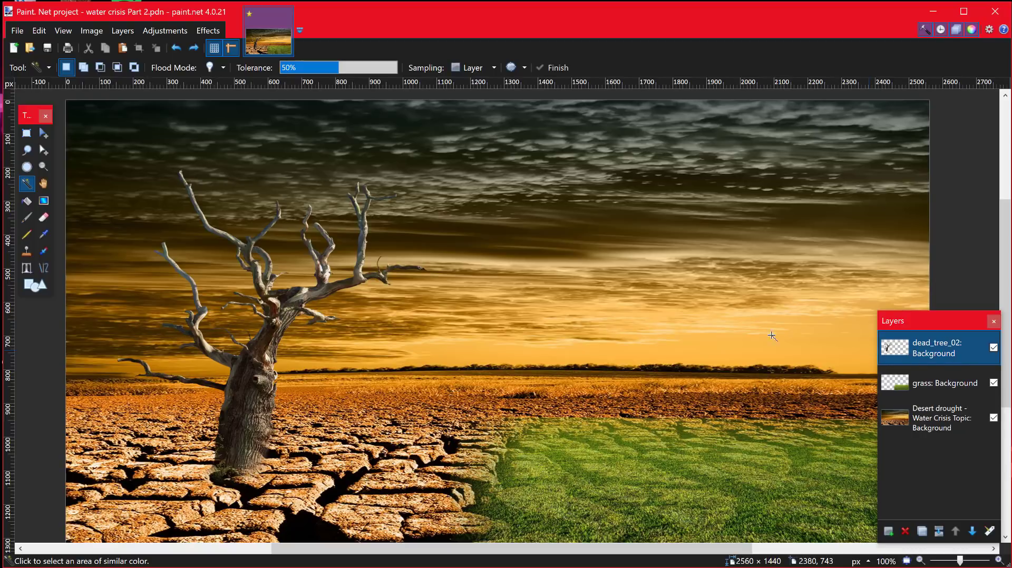
# Magic Wand the dead tree, then add the missed knot area, lower-trunk patches and trunk base.
pyautogui.click(269, 352)
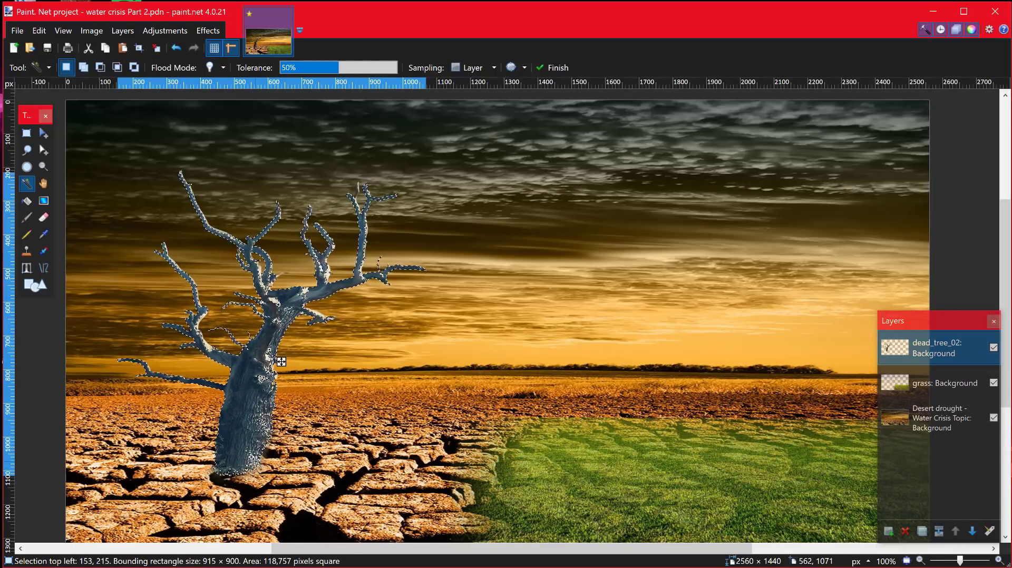
pyautogui.scroll(5, 256, 459)
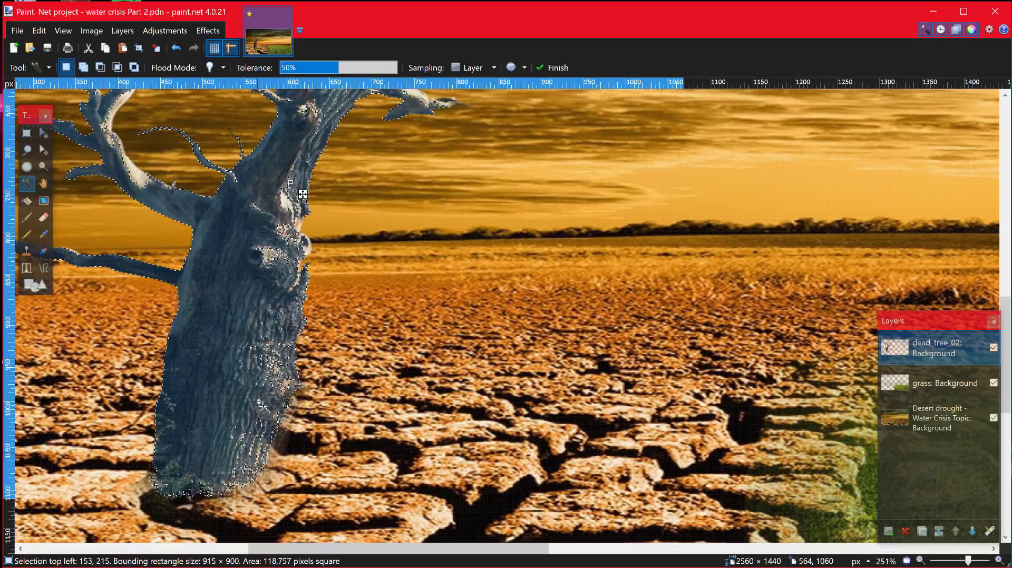
pyautogui.scroll(1, 262, 405)
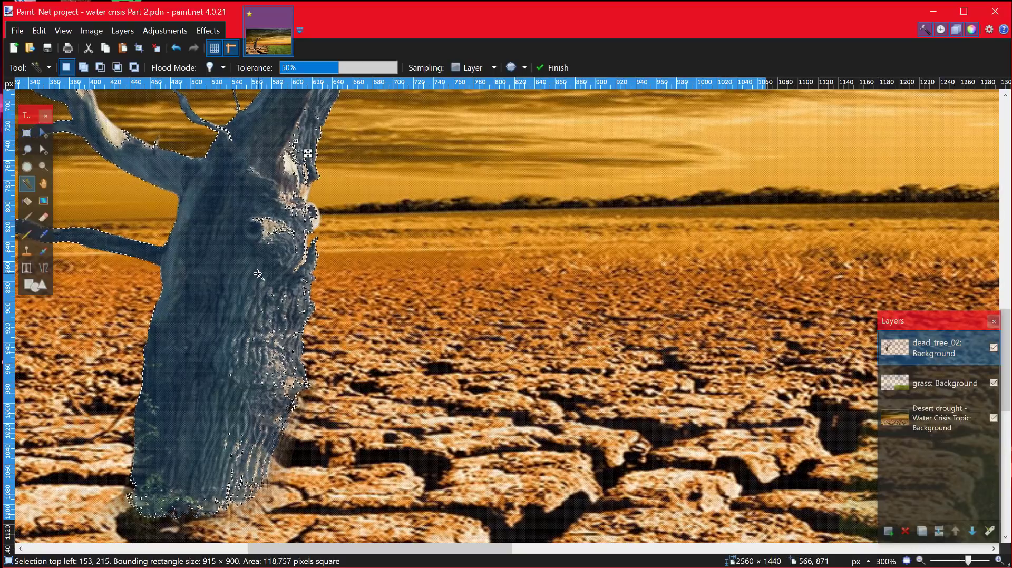
pyautogui.keyDown('ctrl'); pyautogui.click(271, 232); pyautogui.keyUp('ctrl')
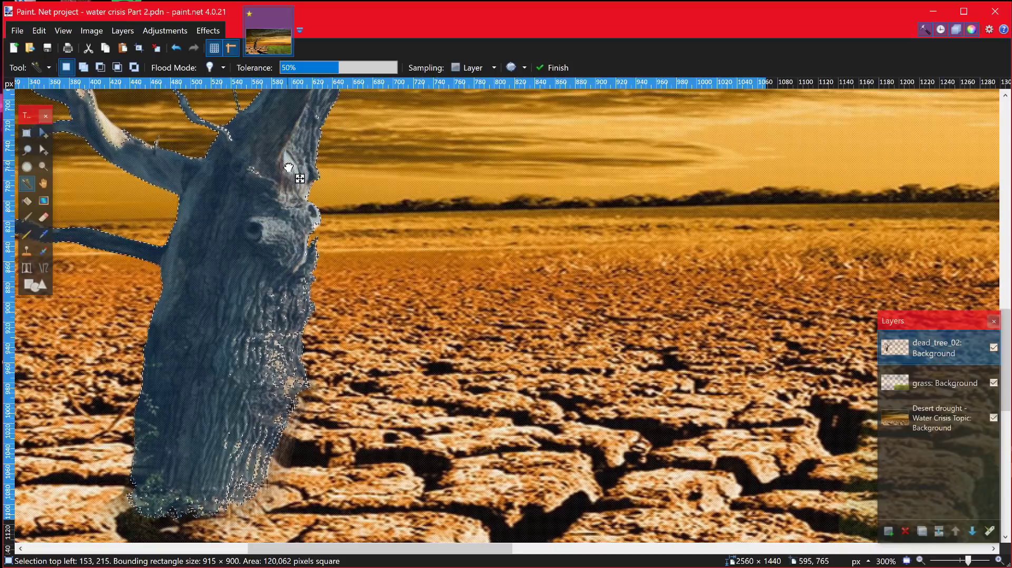
pyautogui.keyDown('ctrl'); pyautogui.click(282, 368); pyautogui.keyUp('ctrl')
pyautogui.keyDown('ctrl'); pyautogui.click(253, 356); pyautogui.keyUp('ctrl')
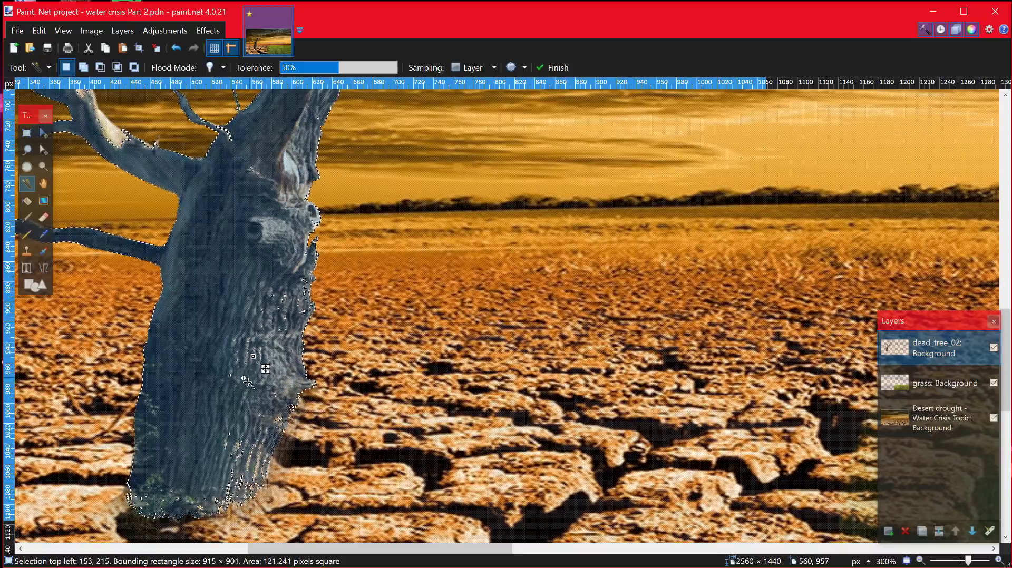
pyautogui.keyDown('ctrl'); pyautogui.click(260, 467); pyautogui.keyUp('ctrl')
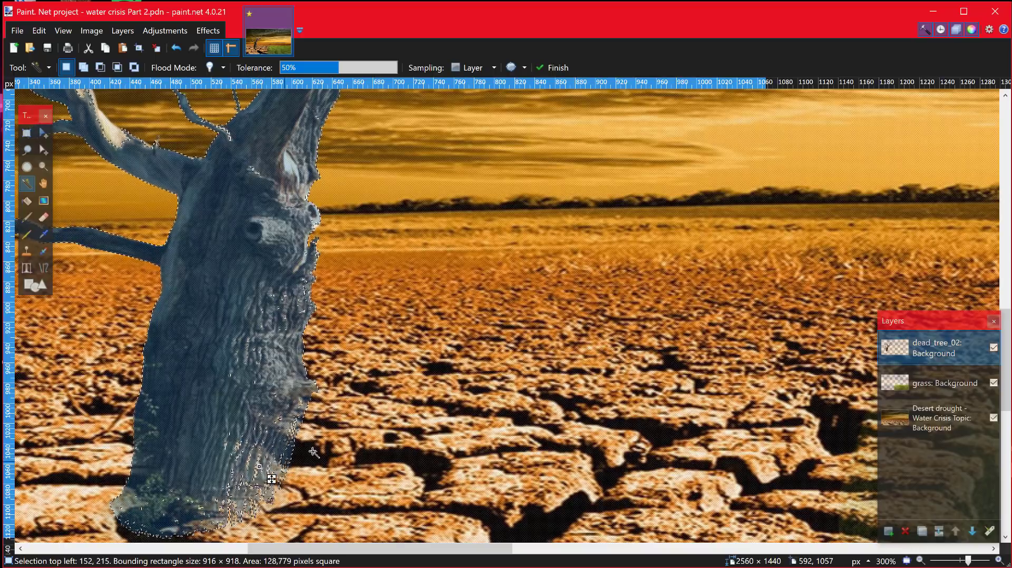
# Add the missed branch patch, pale trunk patches and lower-branch patch to the tree selection.
pyautogui.scroll(-4, 328, 420)
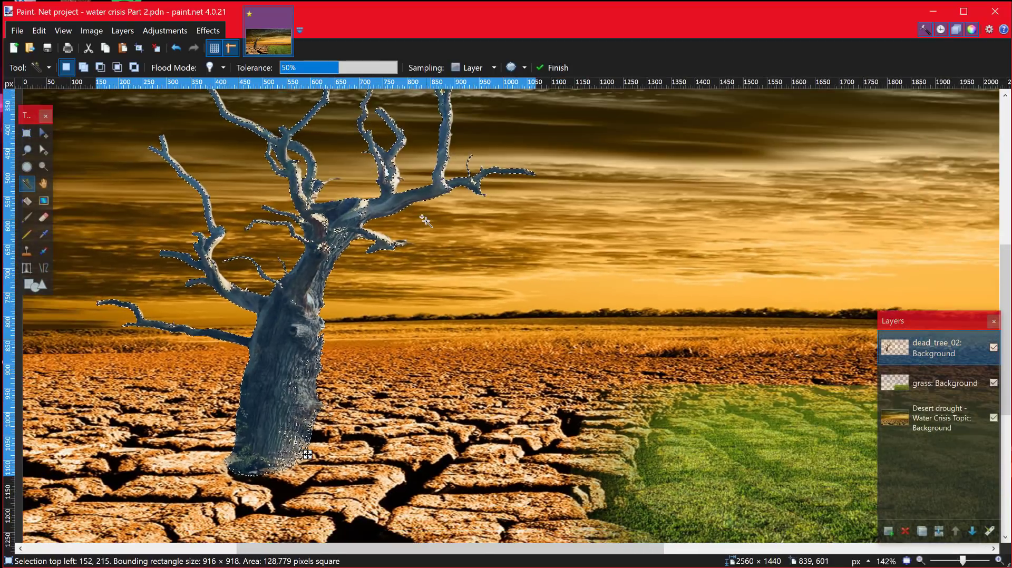
pyautogui.scroll(4, 356, 213)
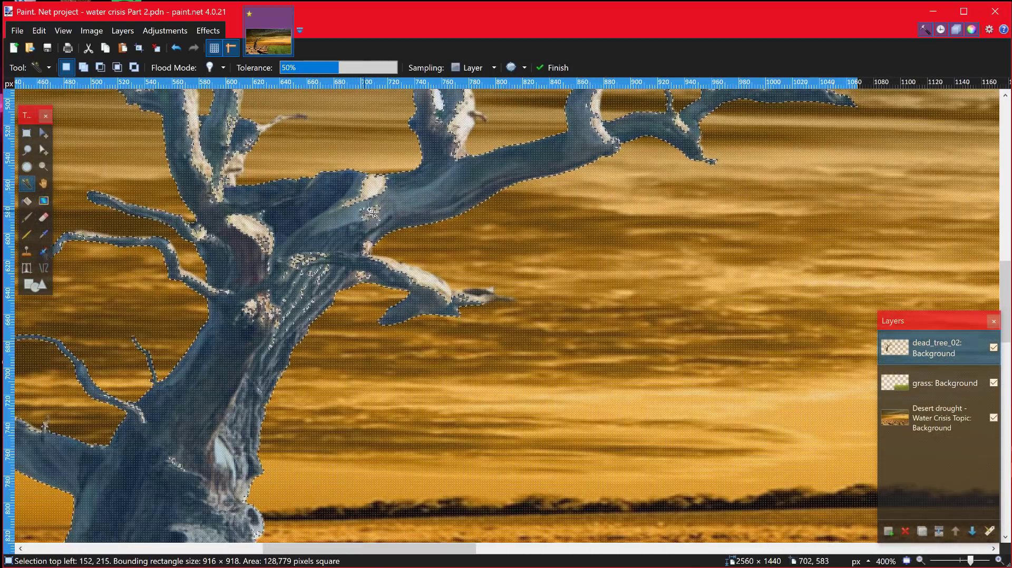
pyautogui.keyDown('ctrl'); pyautogui.click(371, 213); pyautogui.keyUp('ctrl')
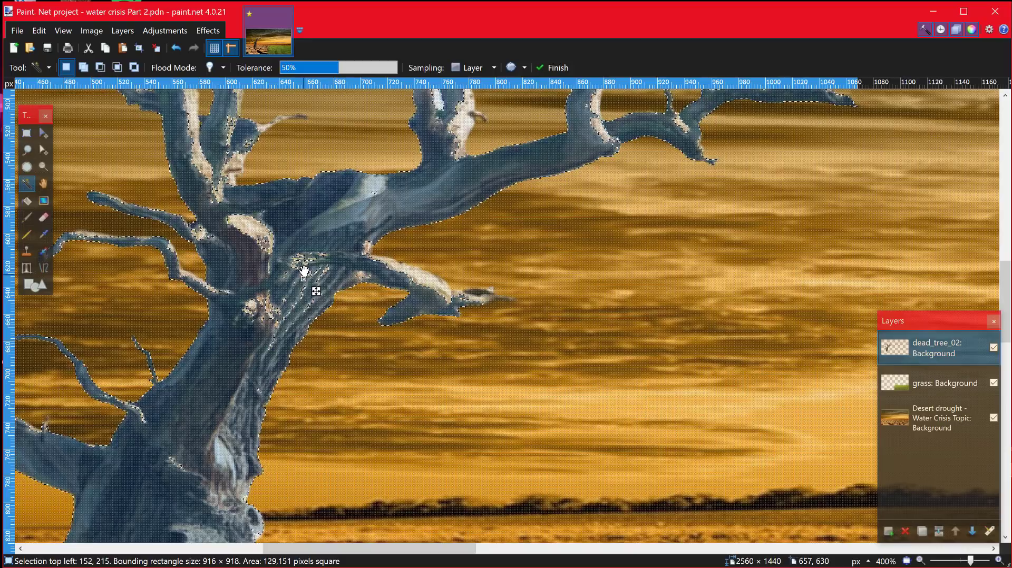
pyautogui.keyDown('ctrl'); pyautogui.click(290, 257); pyautogui.keyUp('ctrl')
pyautogui.keyDown('ctrl'); pyautogui.click(256, 233); pyautogui.keyUp('ctrl')
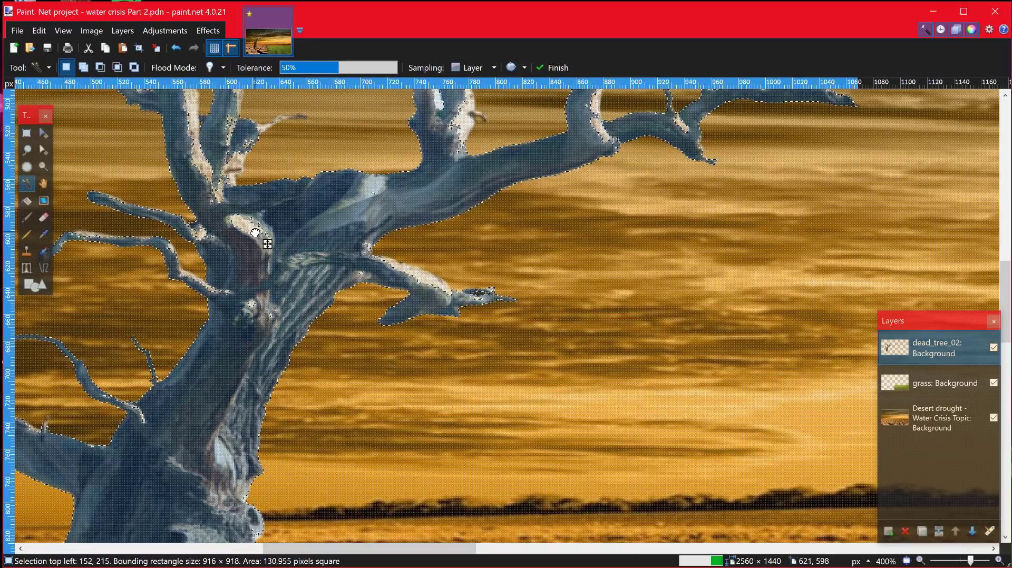
pyautogui.keyDown('ctrl'); pyautogui.click(419, 278); pyautogui.keyUp('ctrl')
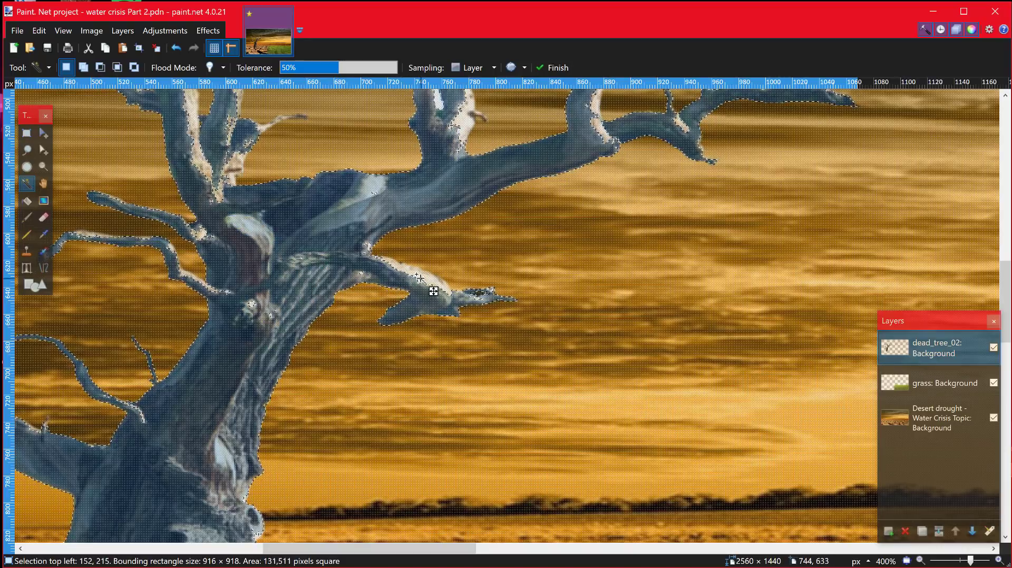
# Add the upper branch and its missed spot, then zoom out to view the whole tree.
pyautogui.keyDown('ctrl'); pyautogui.scroll(-1, 260, 205); pyautogui.keyUp('ctrl')
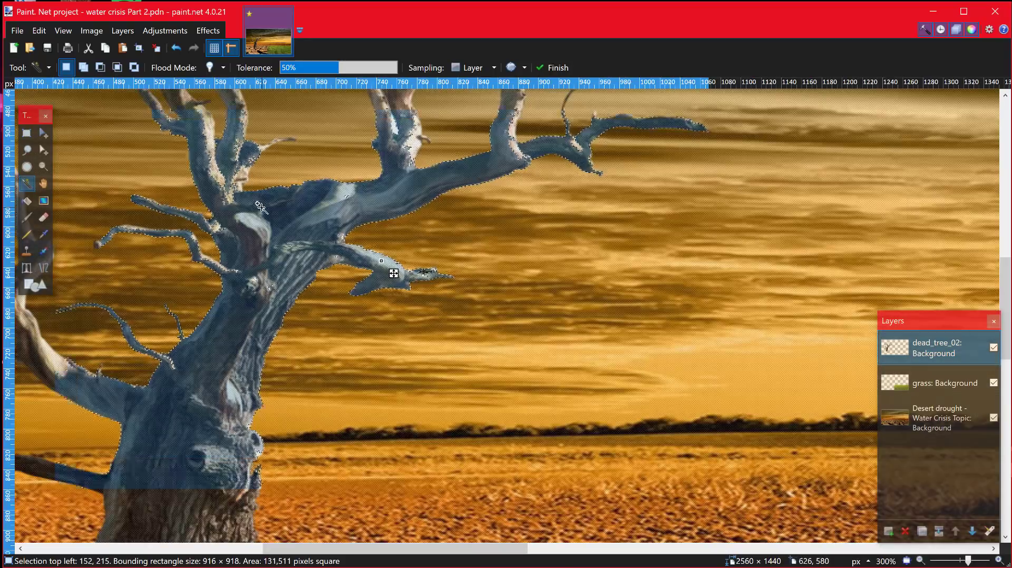
pyautogui.keyDown('ctrl'); pyautogui.scroll(-2, 260, 206); pyautogui.keyUp('ctrl')
pyautogui.keyDown('ctrl'); pyautogui.click(236, 174); pyautogui.keyUp('ctrl')
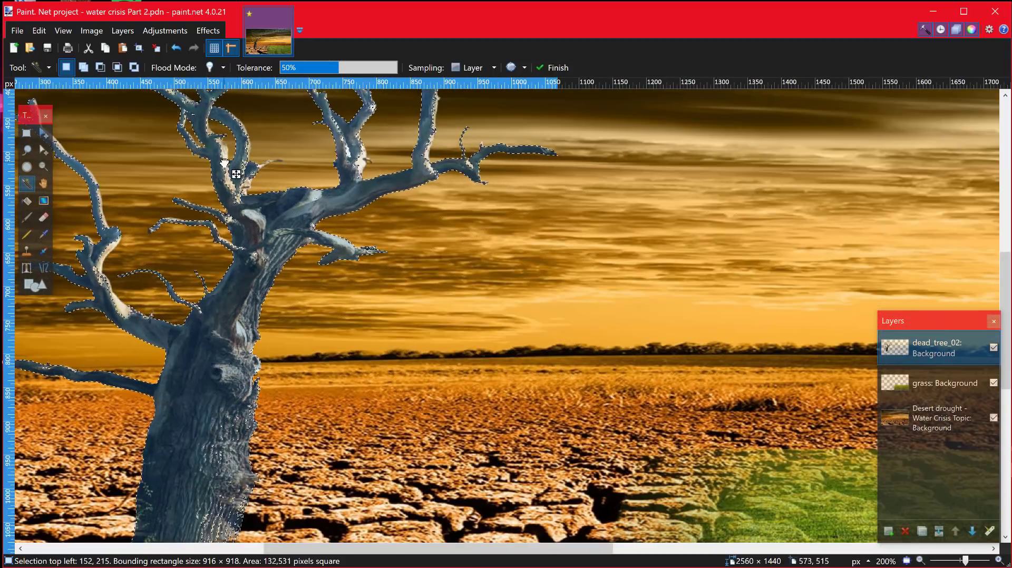
pyautogui.keyDown('ctrl'); pyautogui.click(257, 140); pyautogui.keyUp('ctrl')
pyautogui.keyDown('ctrl'); pyautogui.scroll(-1, 428, 194); pyautogui.keyUp('ctrl')
pyautogui.keyDown('ctrl'); pyautogui.scroll(-1, 425, 190); pyautogui.keyUp('ctrl')
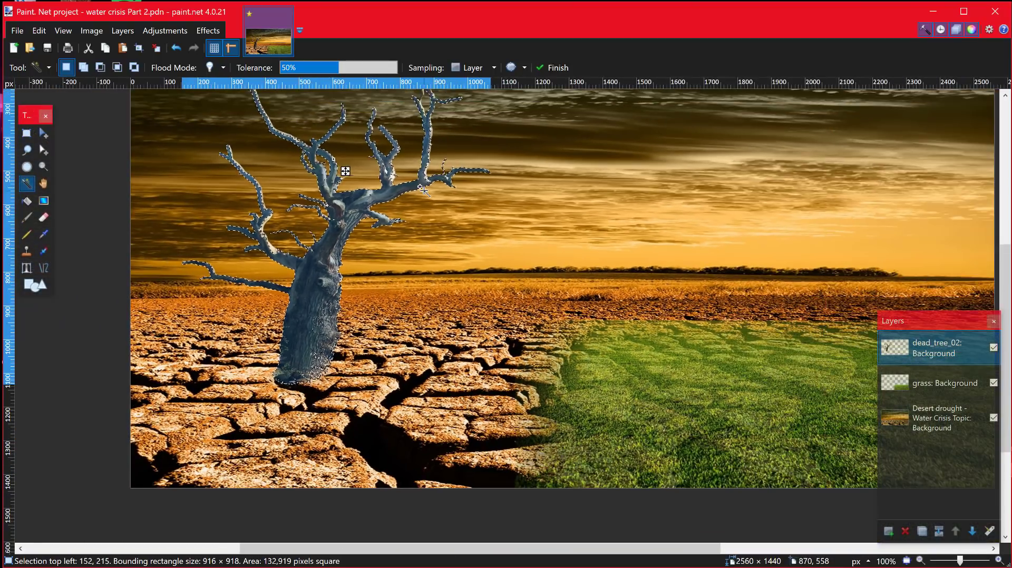
pyautogui.scroll(-2, 442, 221)
pyautogui.scroll(3, 443, 223)
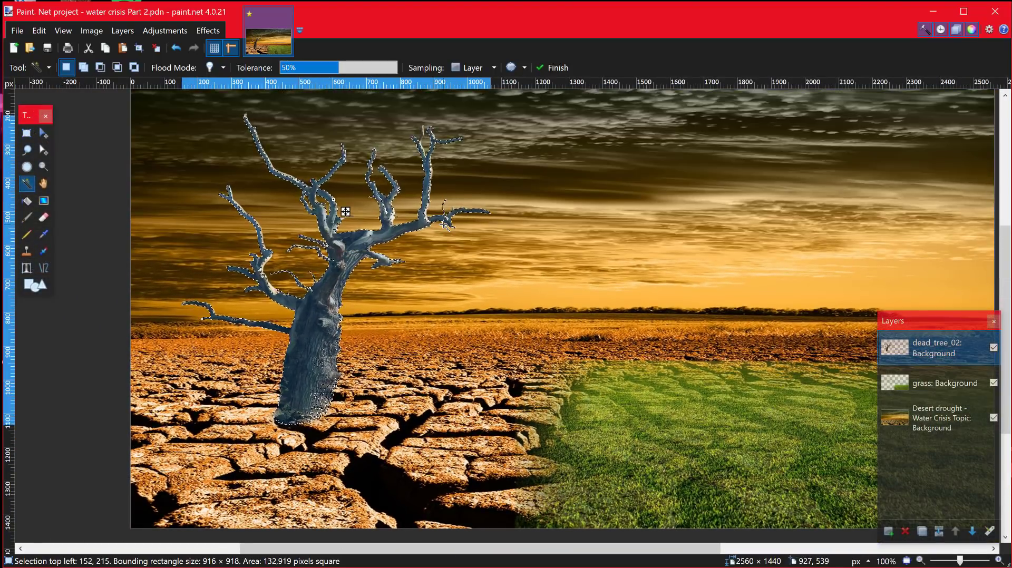
pyautogui.scroll(-1, 524, 278)
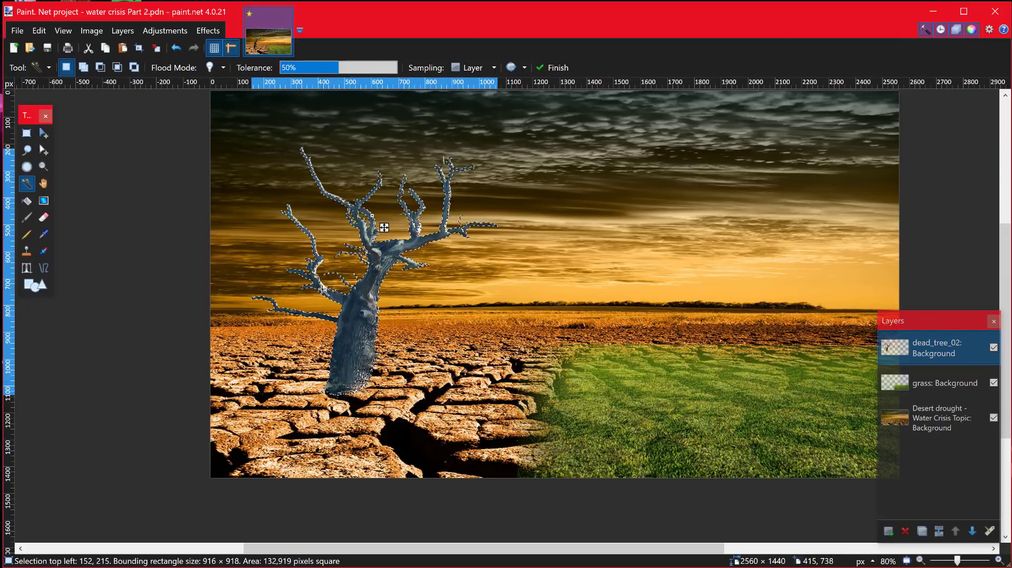
# Add one more branch to the tree selection and switch to the Paintbrush with the Colors window.
pyautogui.keyDown('ctrl'); pyautogui.click(311, 259); pyautogui.keyUp('ctrl')
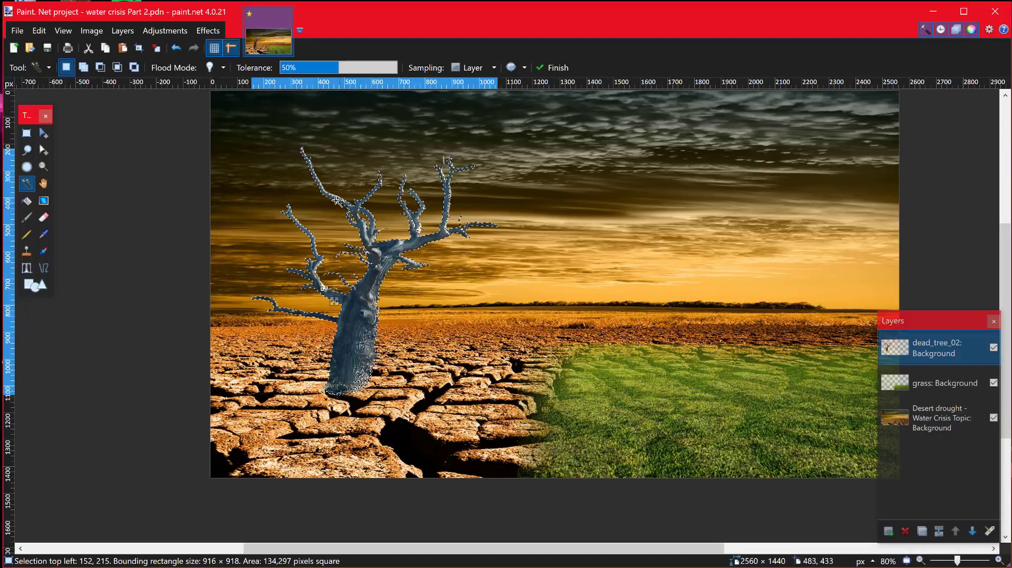
pyautogui.click(26, 217)
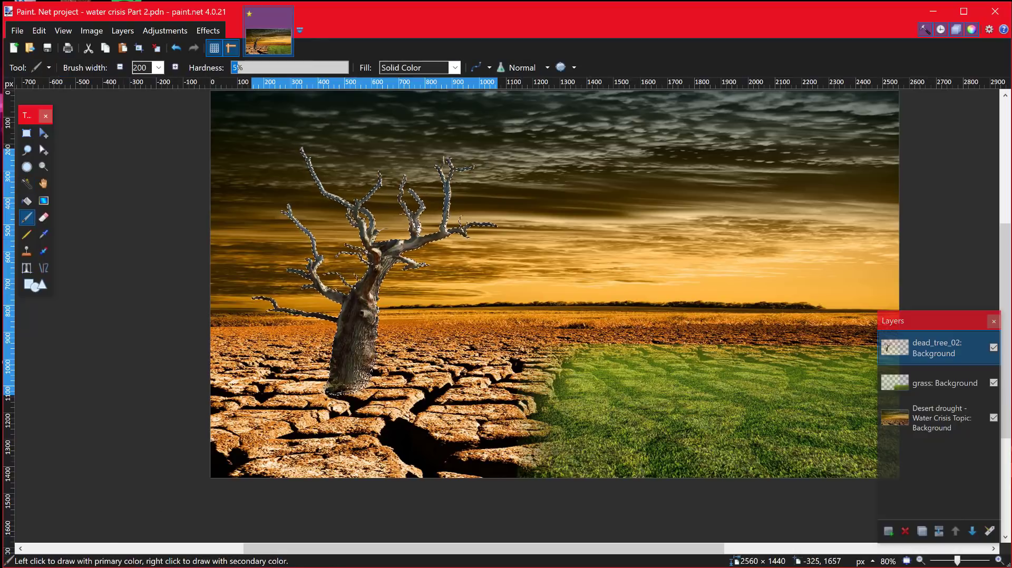
pyautogui.press('F8')
pyautogui.moveTo(136, 501); pyautogui.dragTo(112, 564)
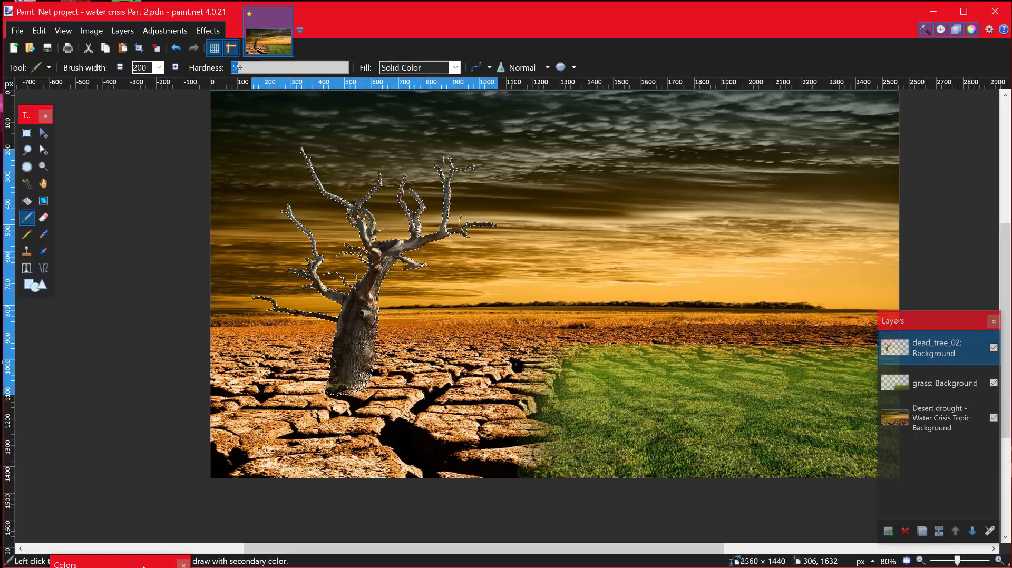
# Nudge the pink colour, test-paint a pink tint on the trunk, then undo it.
pyautogui.moveTo(147, 564); pyautogui.dragTo(292, 272)
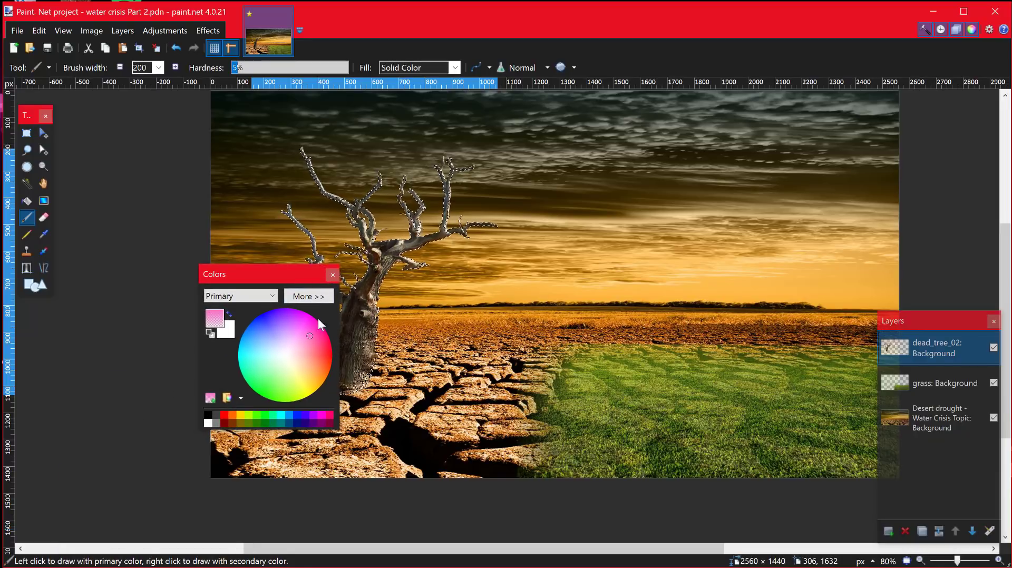
pyautogui.click(315, 335)
pyautogui.moveTo(299, 274); pyautogui.dragTo(225, 284)
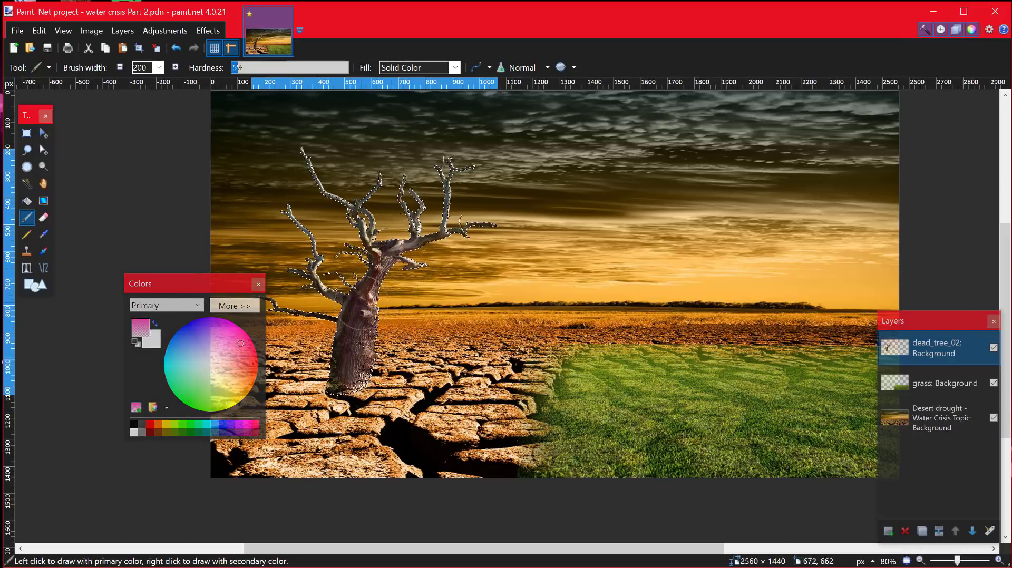
pyautogui.moveTo(391, 269)
pyautogui.mouseDown()
pyautogui.moveTo(364, 295)
pyautogui.moveTo(348, 362)
pyautogui.moveTo(369, 253)
pyautogui.moveTo(358, 369)
pyautogui.moveTo(354, 351)
pyautogui.mouseUp()
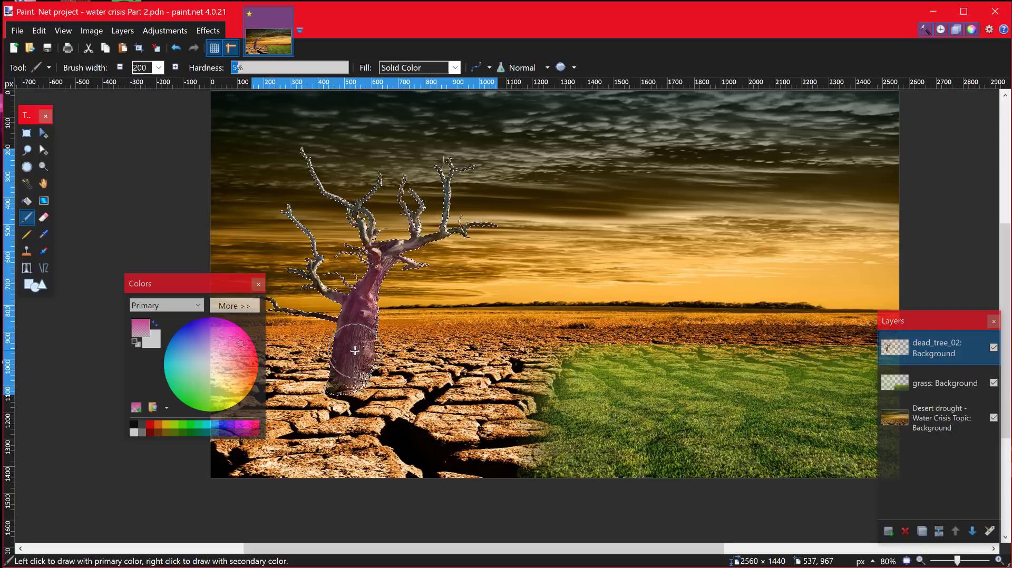
pyautogui.hotkey('ctrl', 'z')
pyautogui.hotkey('ctrl', 'z')
pyautogui.hotkey('ctrl', 'z')
pyautogui.hotkey('ctrl', 'z')
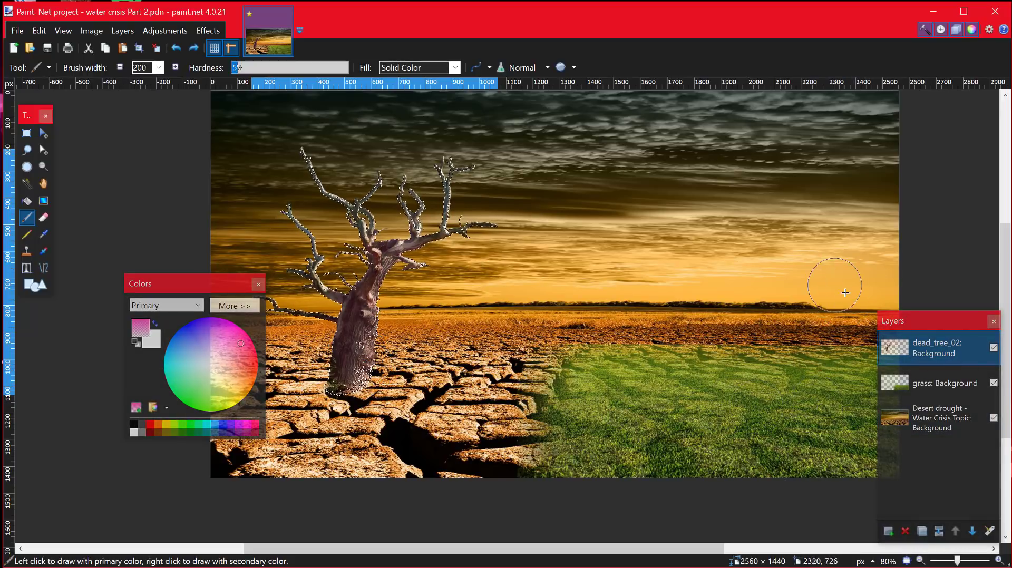
# Sample golden F5B644 from the sunset sky, return to dead_tree_02 and lower alpha to 29.
pyautogui.click(941, 420)
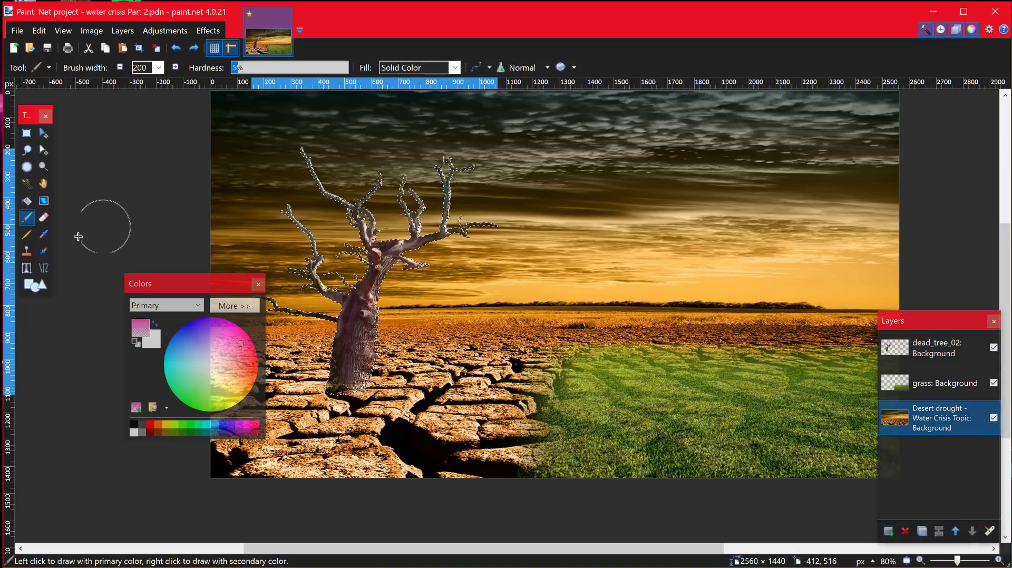
pyautogui.click(46, 236)
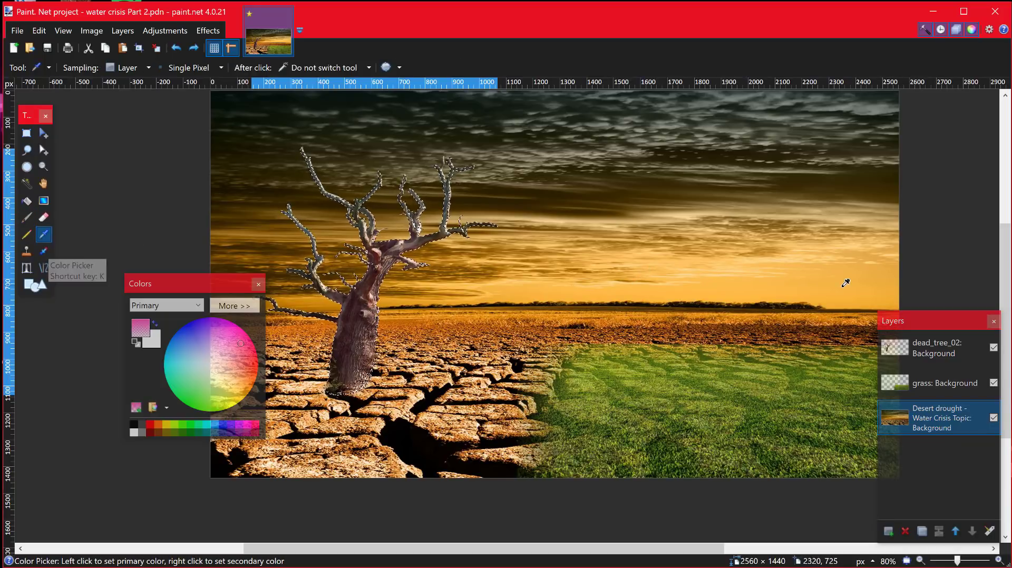
pyautogui.click(845, 283)
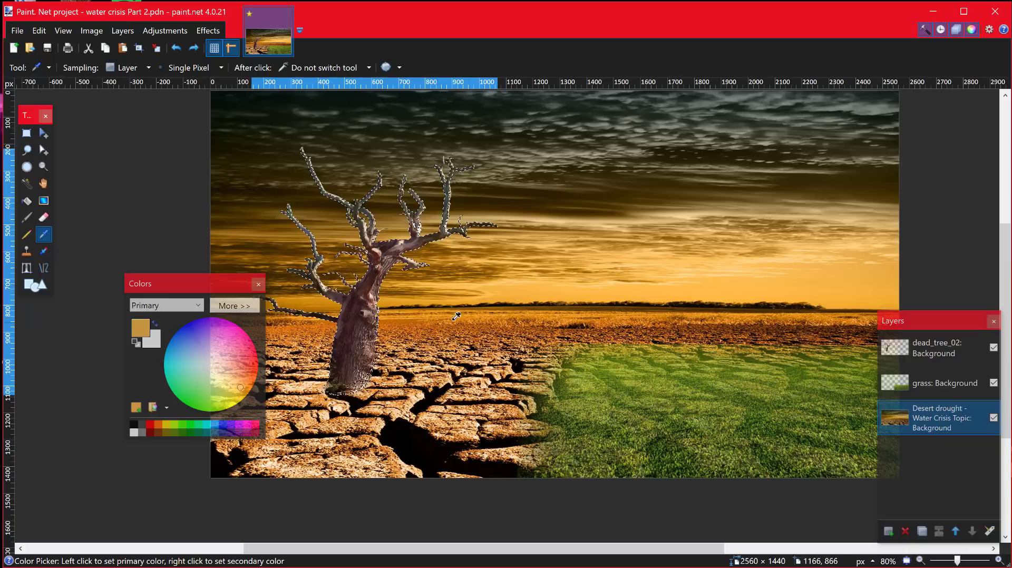
pyautogui.click(923, 351)
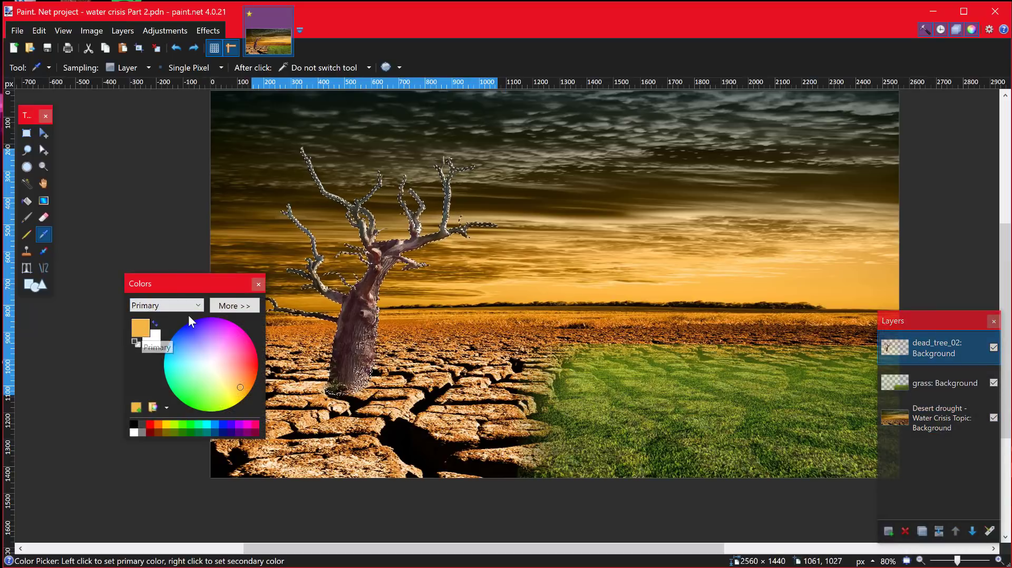
pyautogui.click(224, 308)
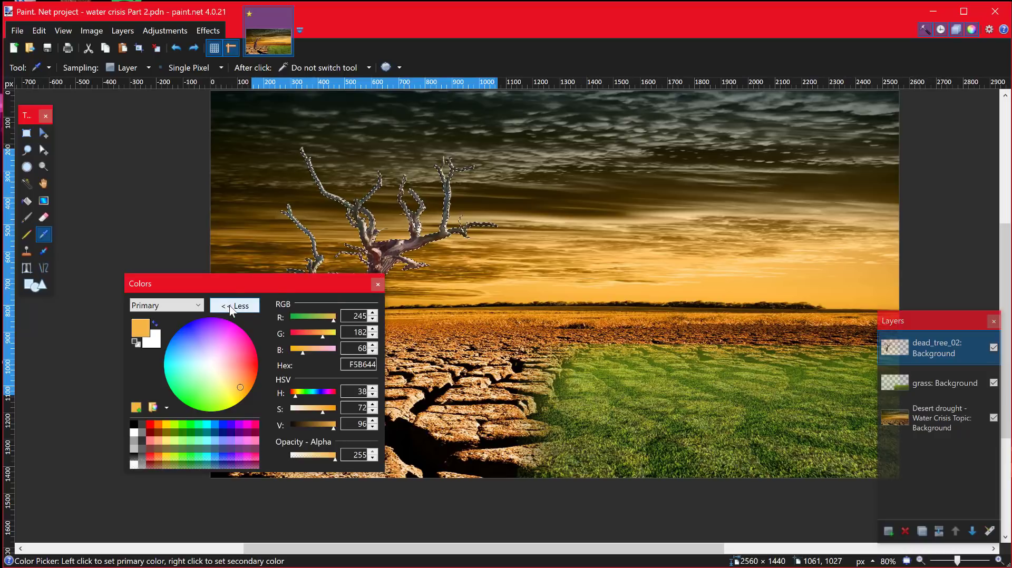
pyautogui.moveTo(324, 459); pyautogui.dragTo(296, 456)
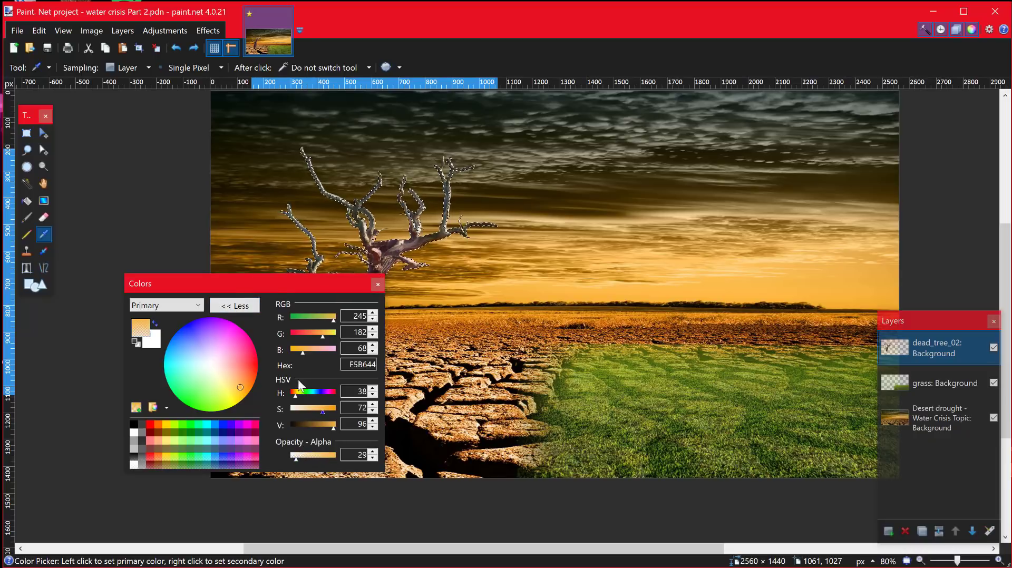
pyautogui.press('F8')
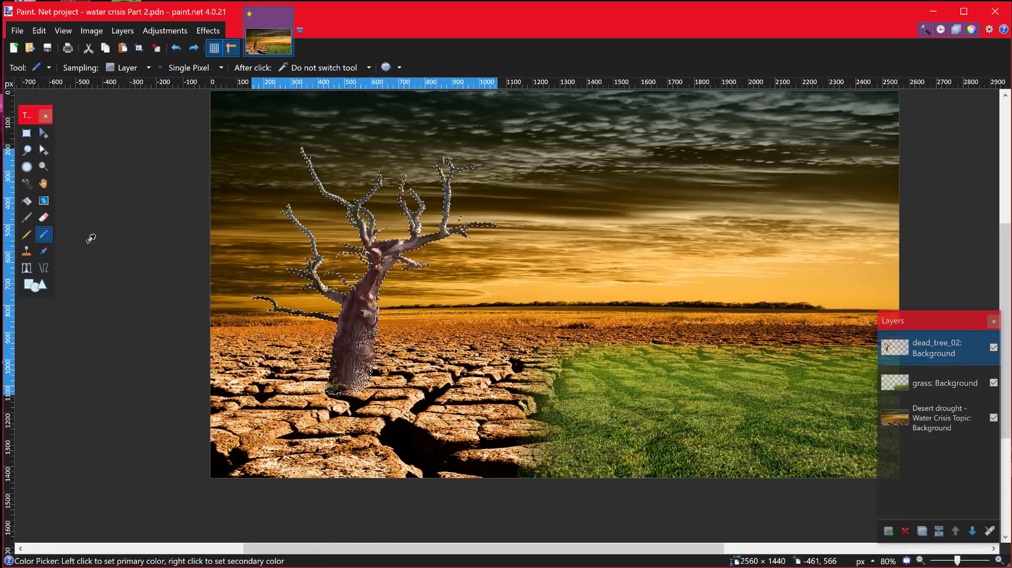
# Brush the translucent gold over the selected dead tree, then deselect with Ctrl+D.
pyautogui.press('b')
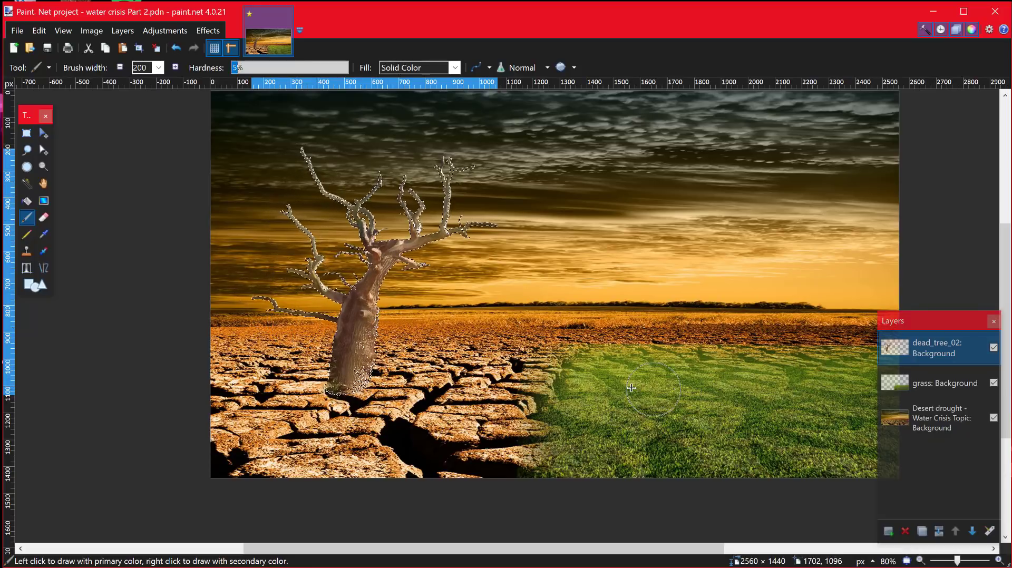
pyautogui.hotkey('ctrl', 'd')
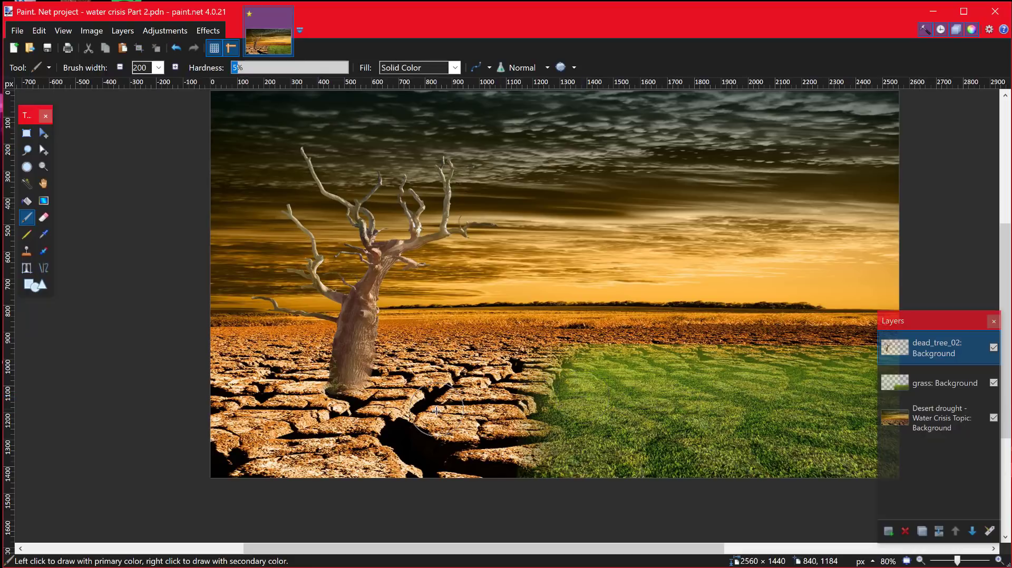